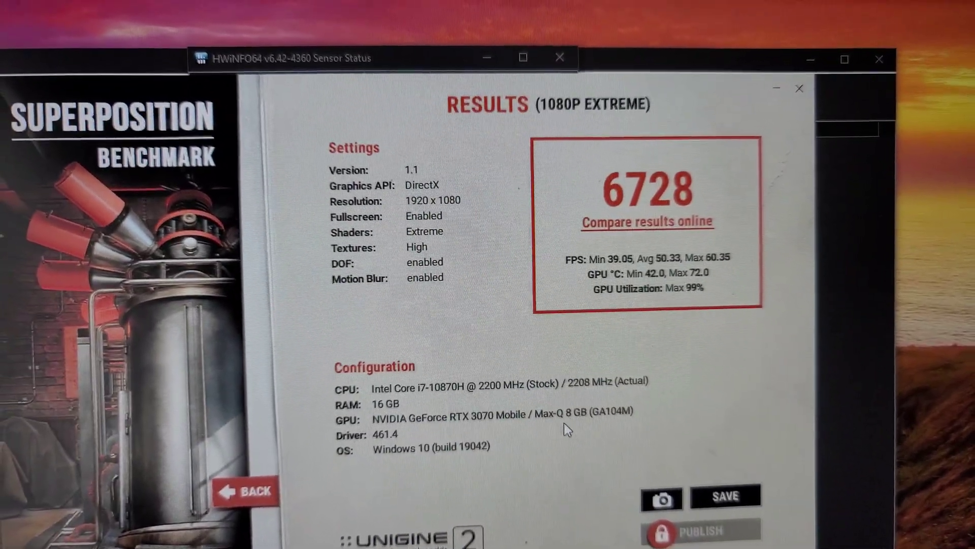
Step: Switch from the 6728 Extreme result to the HWiNFO64 sensor readings
key("alt+Tab")
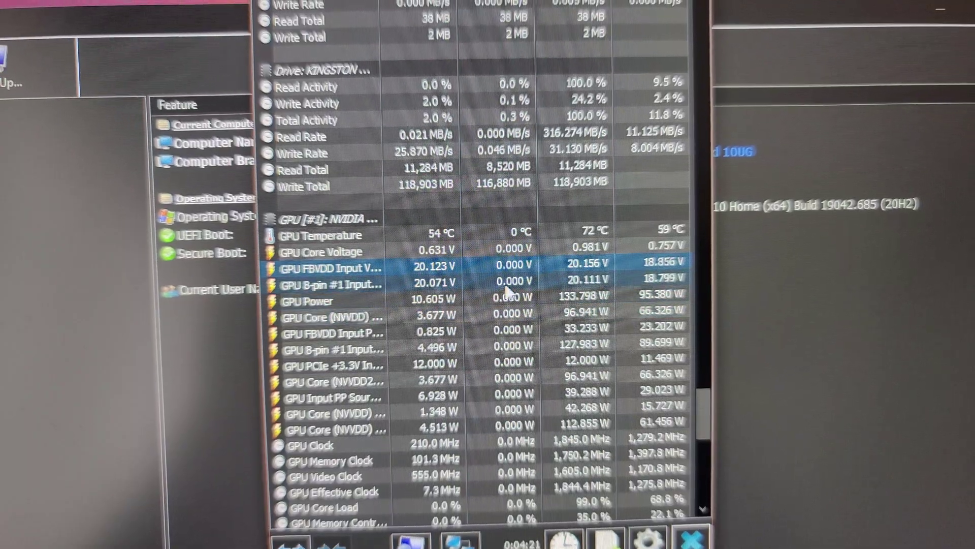
Step: Select the GPU Power row, try to move it, and keep the fixed sensor order
left_click(567, 313)
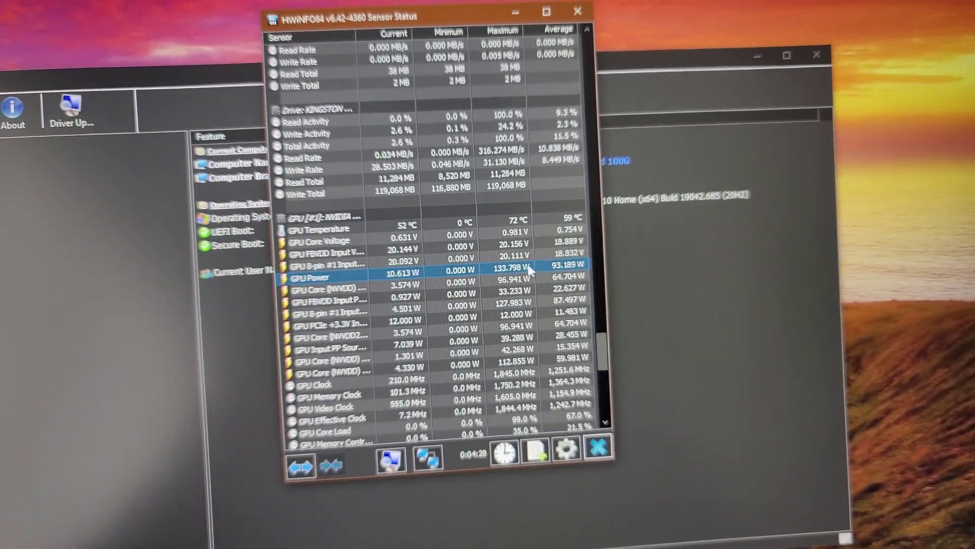
left_click_drag(529, 271, 532, 285)
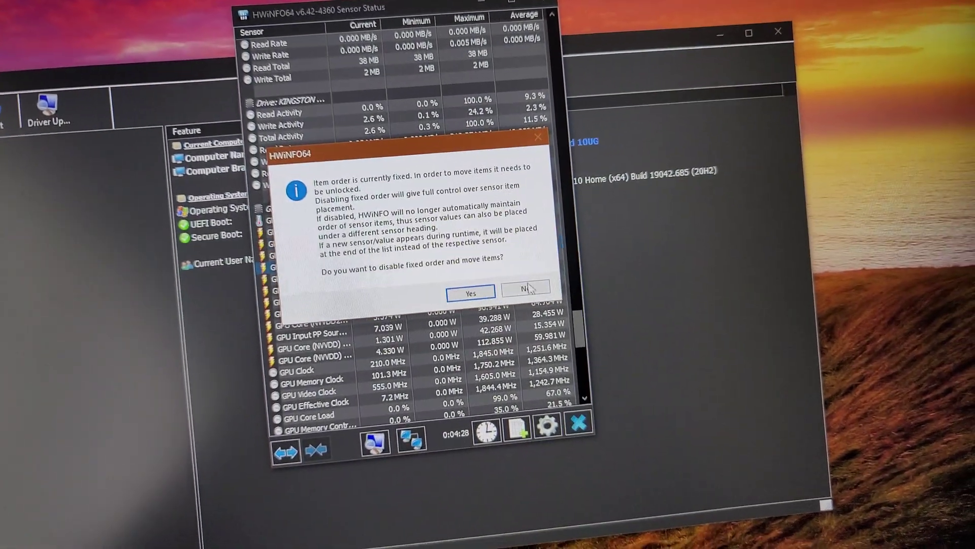
left_click(530, 288)
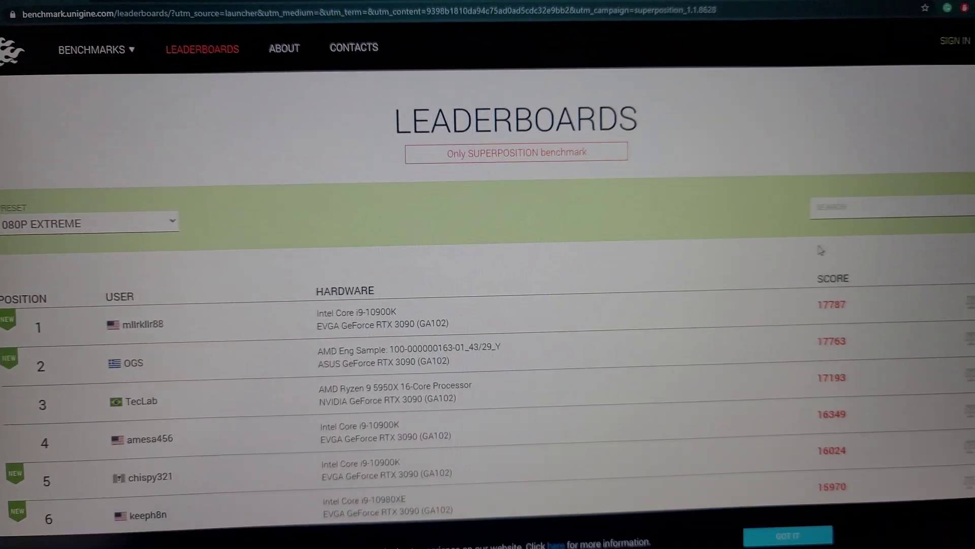
Step: Filter the leaderboard to RTX 2070 Mobile results and glance at the benchmark behind
left_click(845, 235)
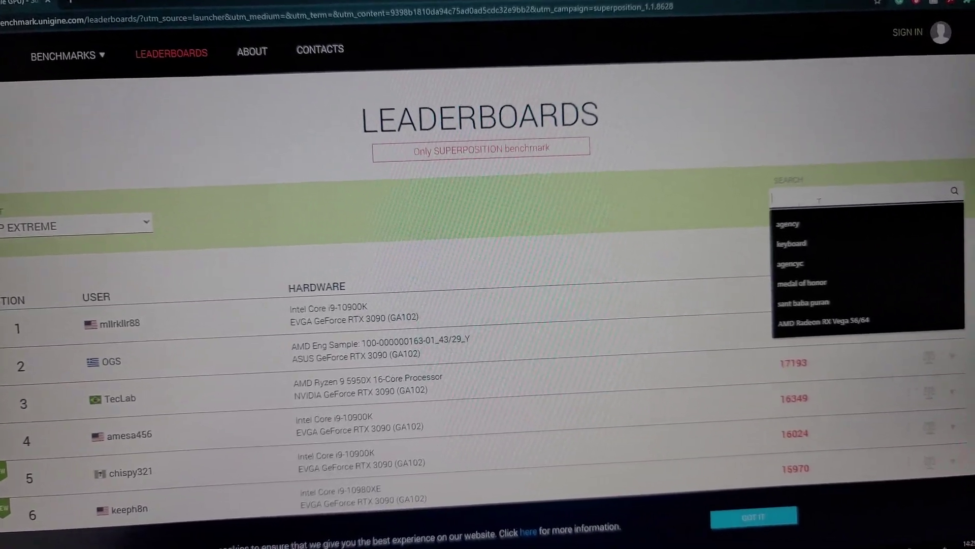
type("2")
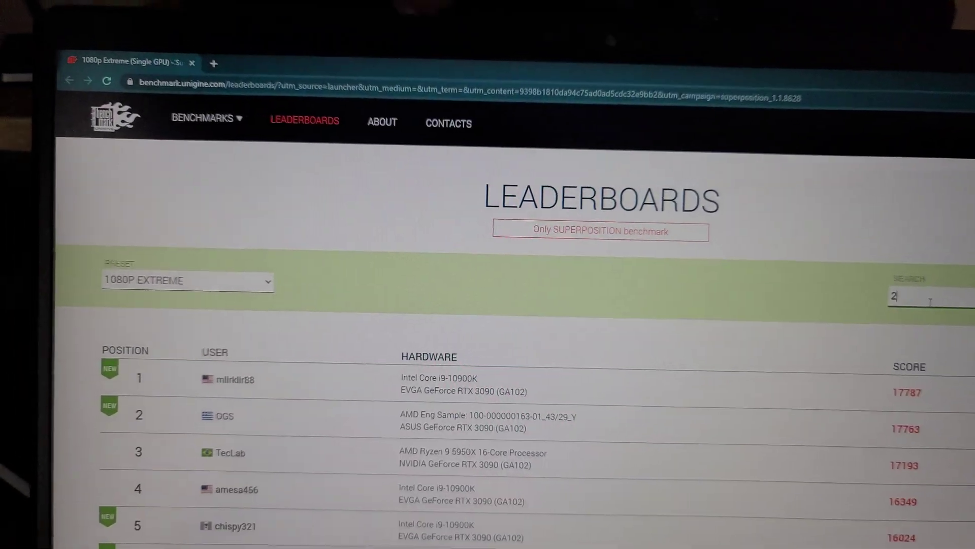
type("070")
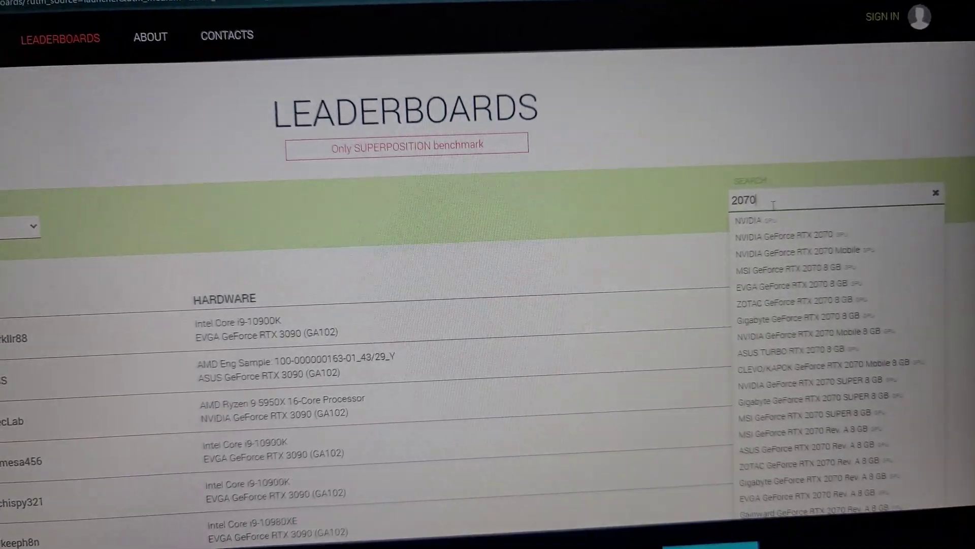
left_click(736, 244)
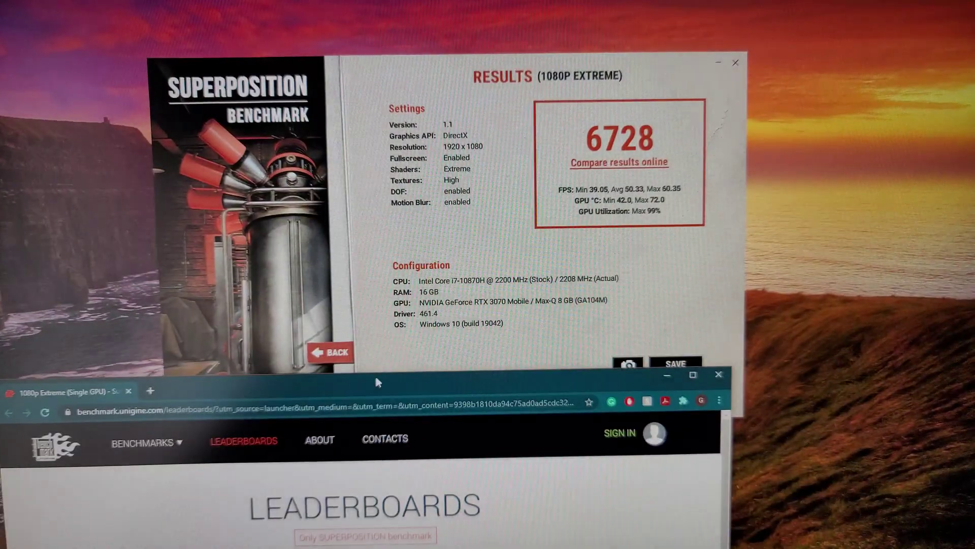
left_click_drag(374, 373, 422, 114)
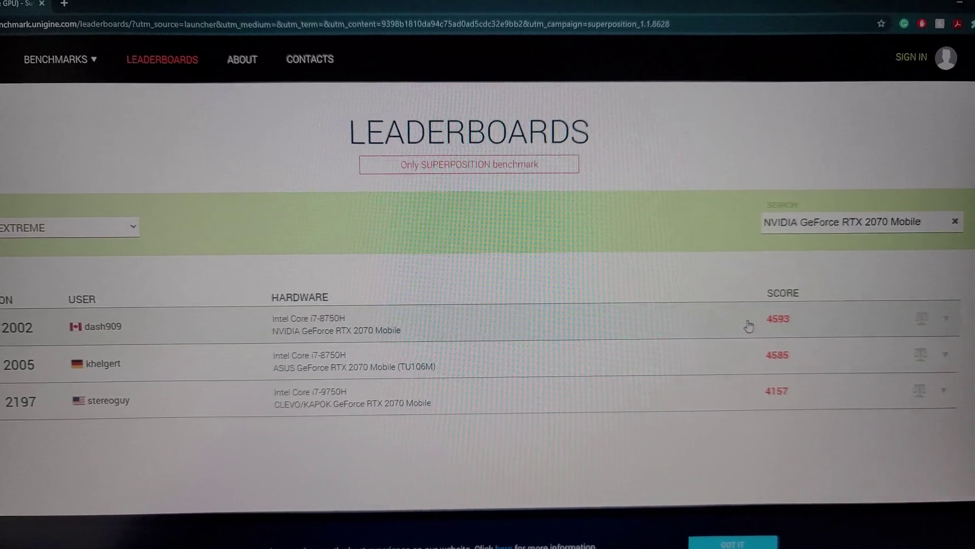
Step: Filter to the MSI RTX 2060 Mobile 6 GB entry (4176), then clear the search
triple_click(802, 212)
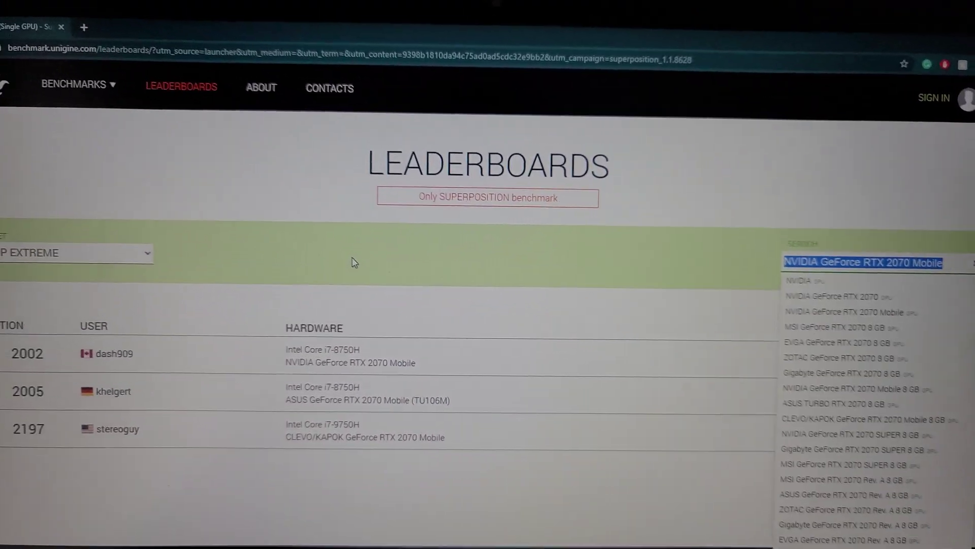
type("2060")
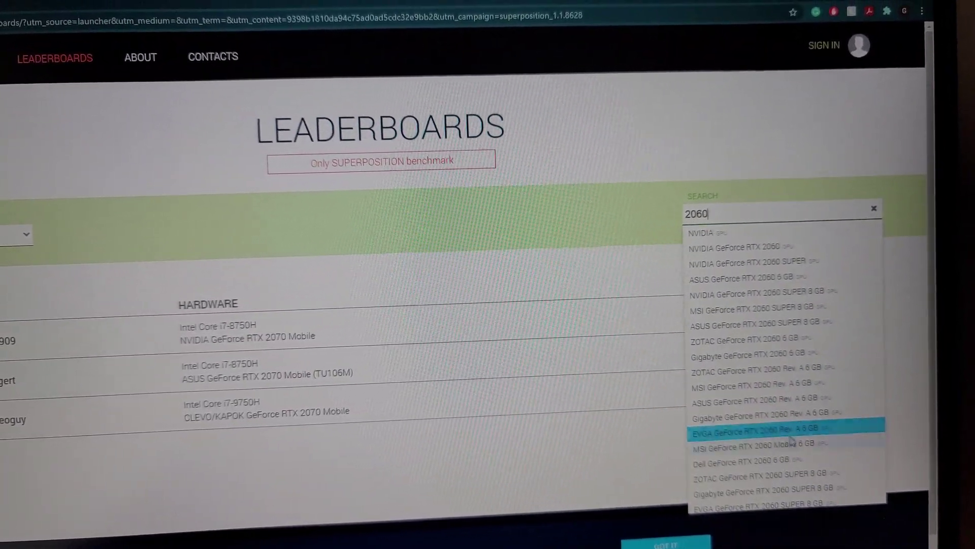
left_click(783, 435)
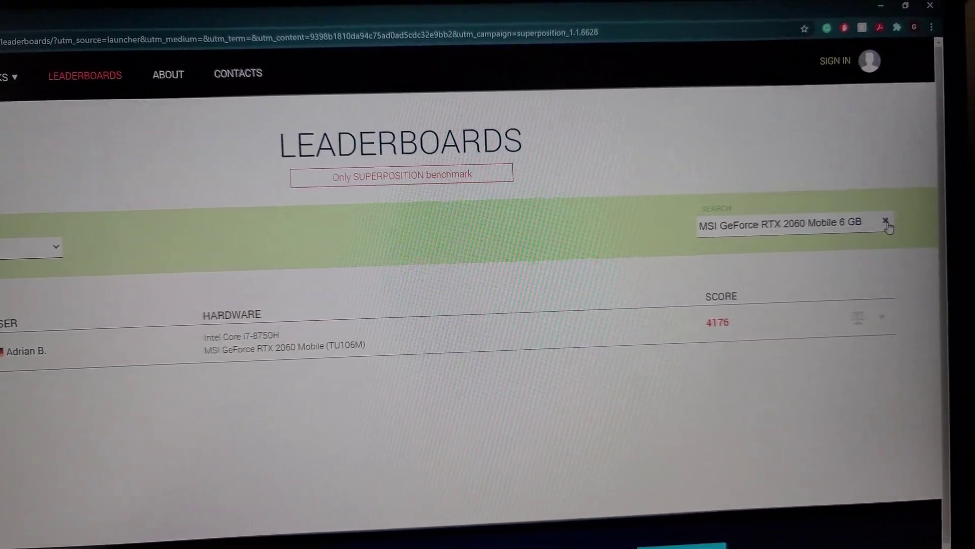
left_click(886, 223)
type("1080")
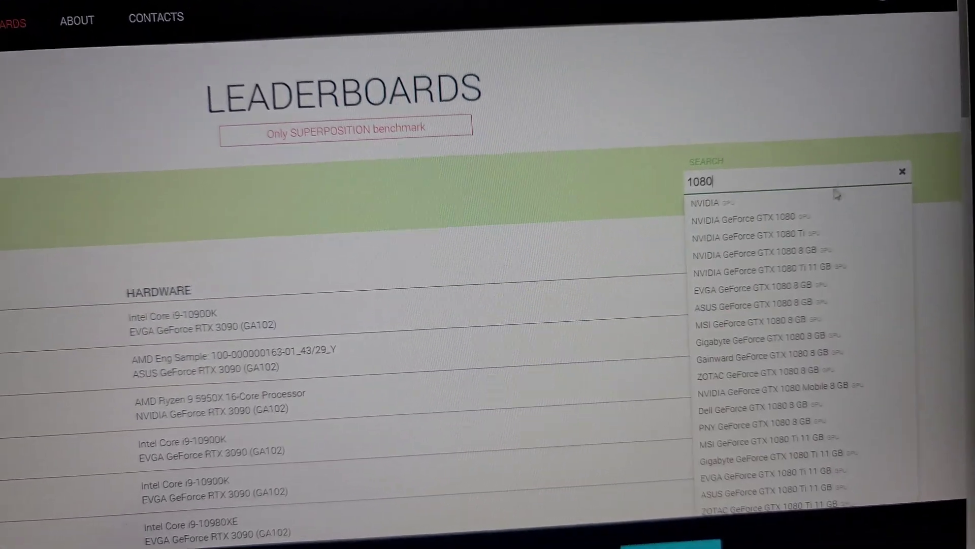
Step: Filter to GTX 1080, then GTX 1080 Ti (best 9737), and clear the search text
left_click(824, 218)
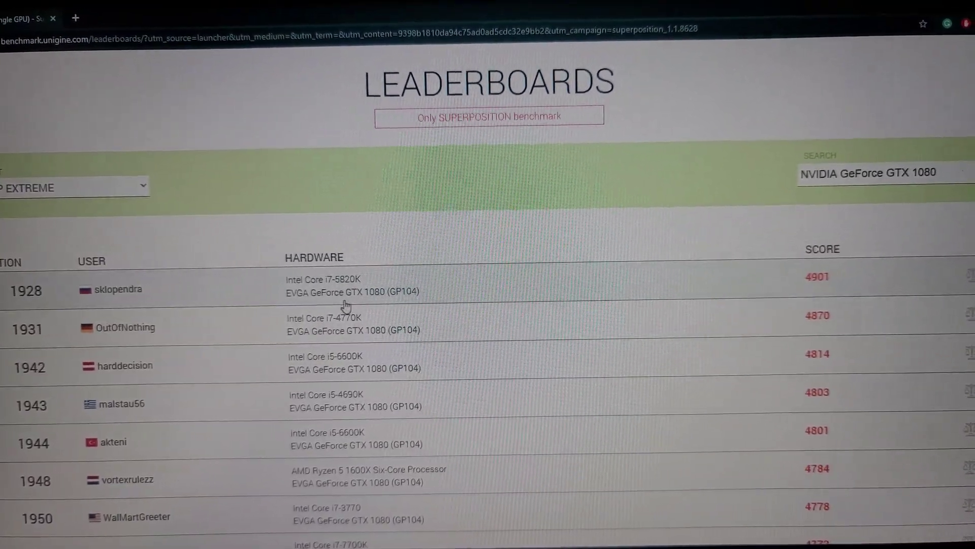
scroll(345, 305, "down", 3)
scroll(534, 300, "down", 2)
scroll(718, 272, "down", 3)
scroll(729, 279, "down", 3)
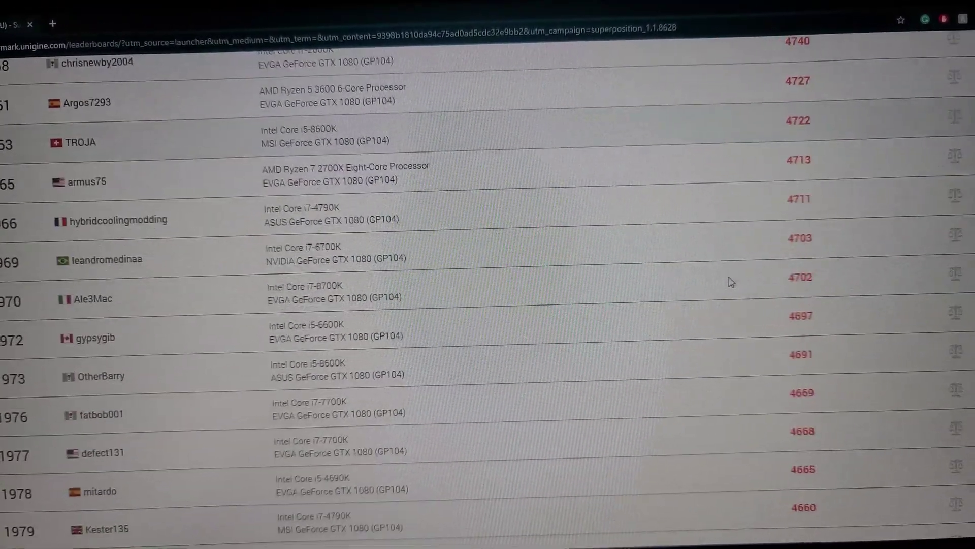
scroll(728, 282, "down", 3)
scroll(717, 260, "up", 15)
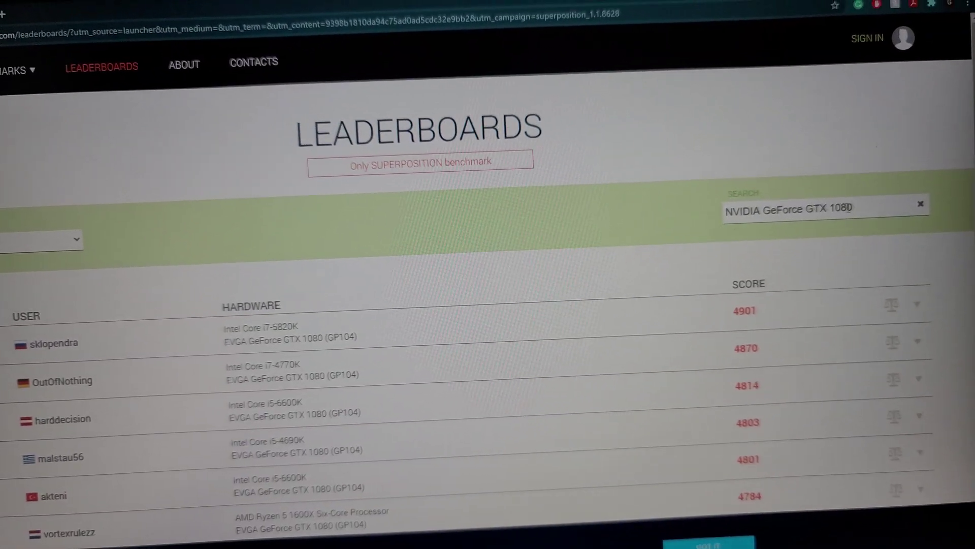
key("ctrl+a")
type("1")
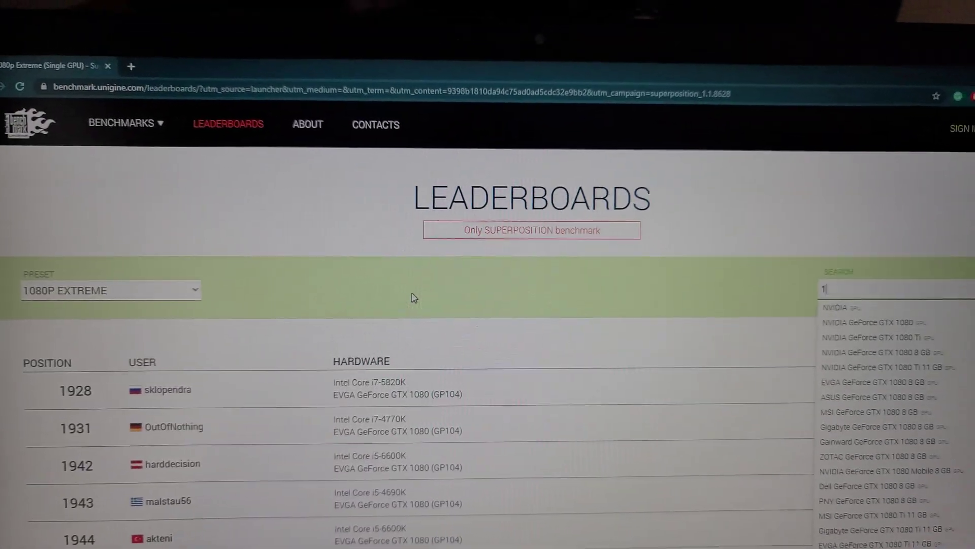
type("080")
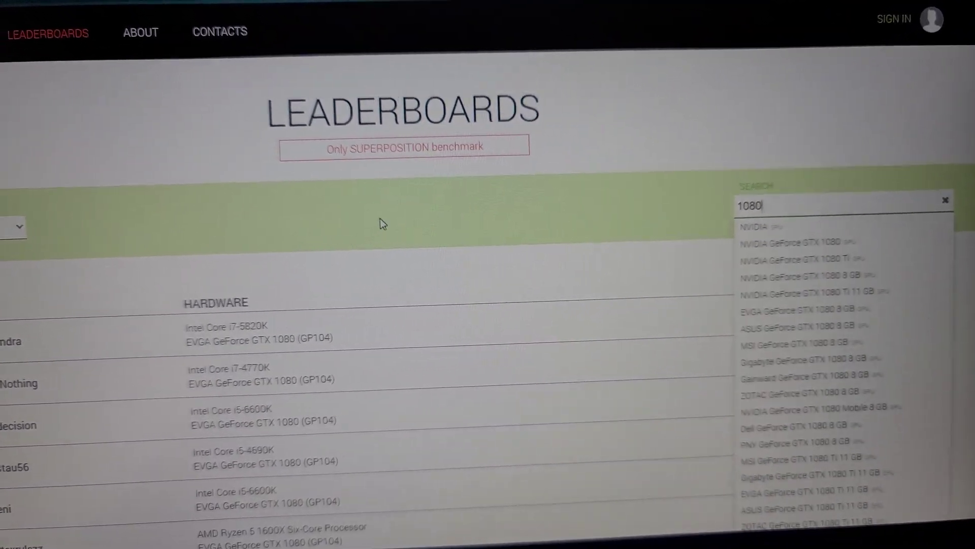
left_click(876, 258)
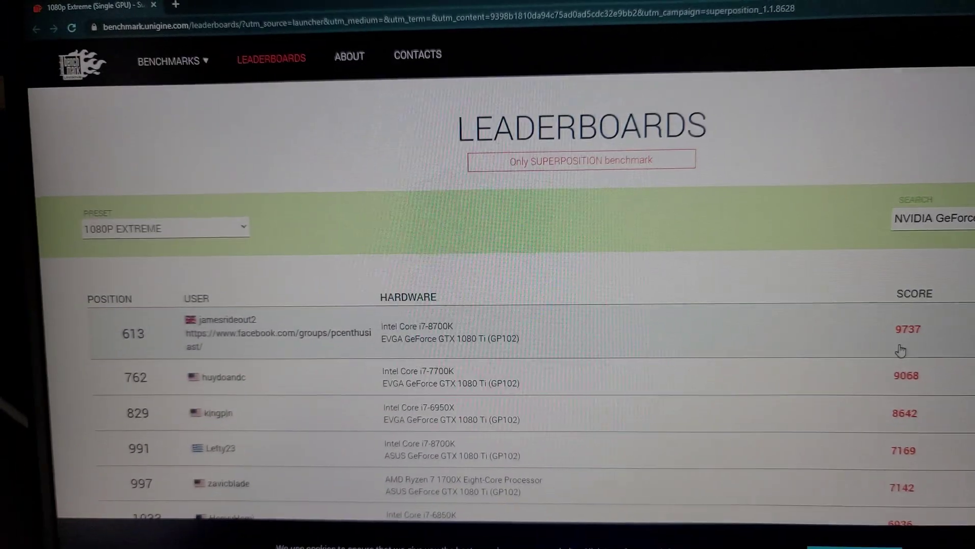
scroll(791, 317, "down", 2)
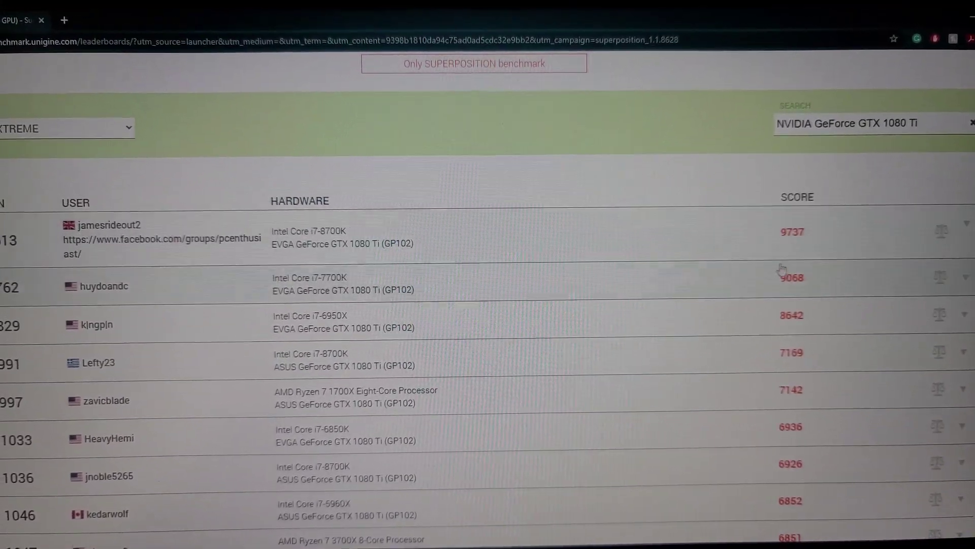
scroll(697, 259, "up", 2)
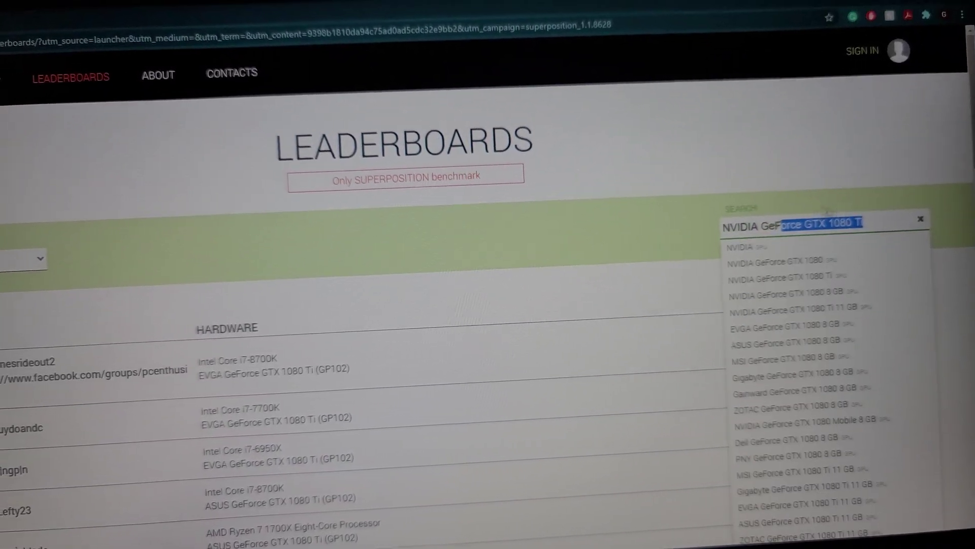
key("ctrl+a")
key("BackSpace")
type("3")
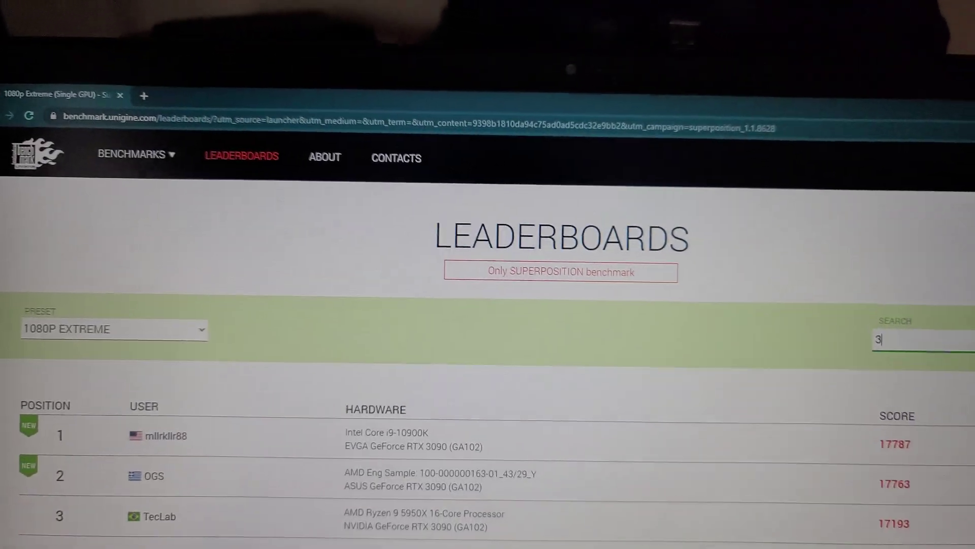
type("060 Ti")
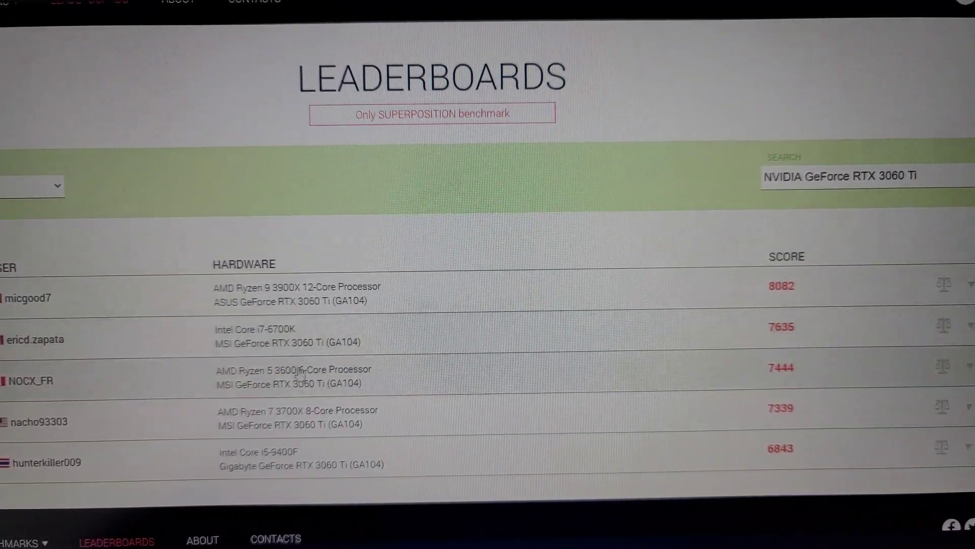
scroll(418, 428, "down", 2)
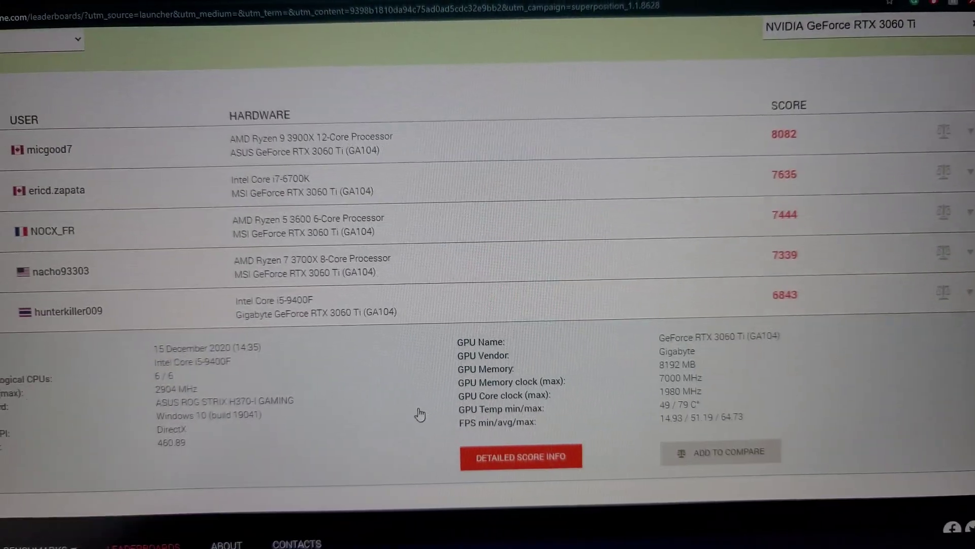
scroll(420, 413, "up", 3)
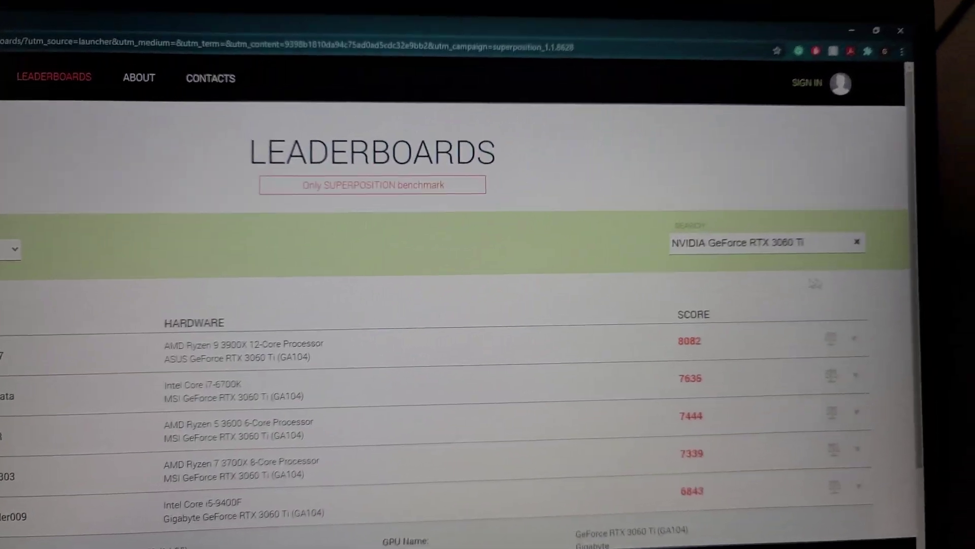
Step: Clear the RTX 3060 Ti search and filter to RTX 3070 results, led by 9930
left_click(956, 215)
left_click(849, 219)
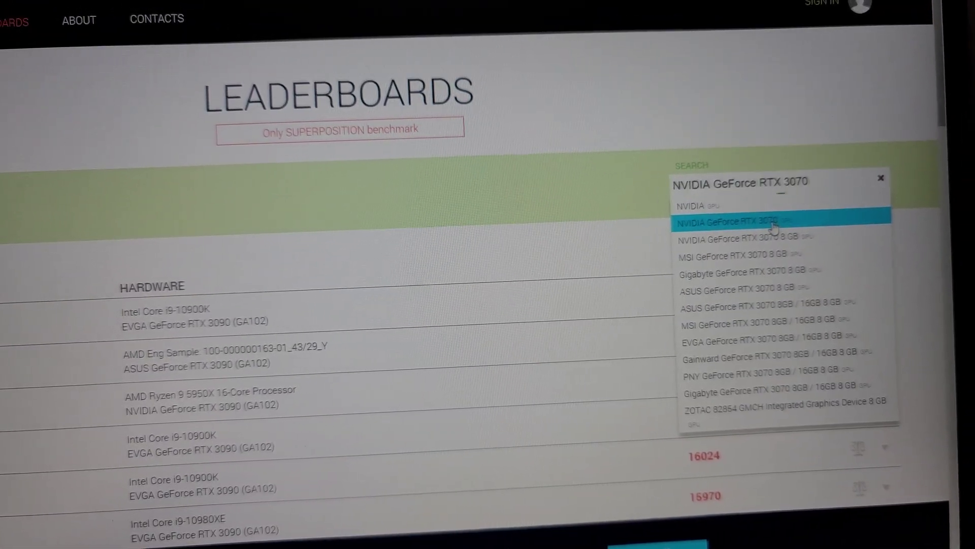
left_click(774, 228)
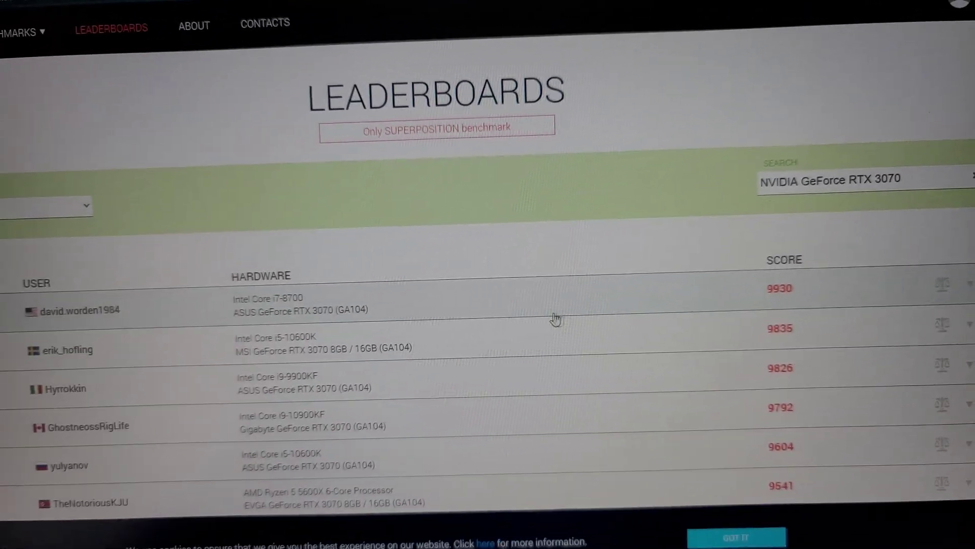
scroll(556, 319, "down", 1)
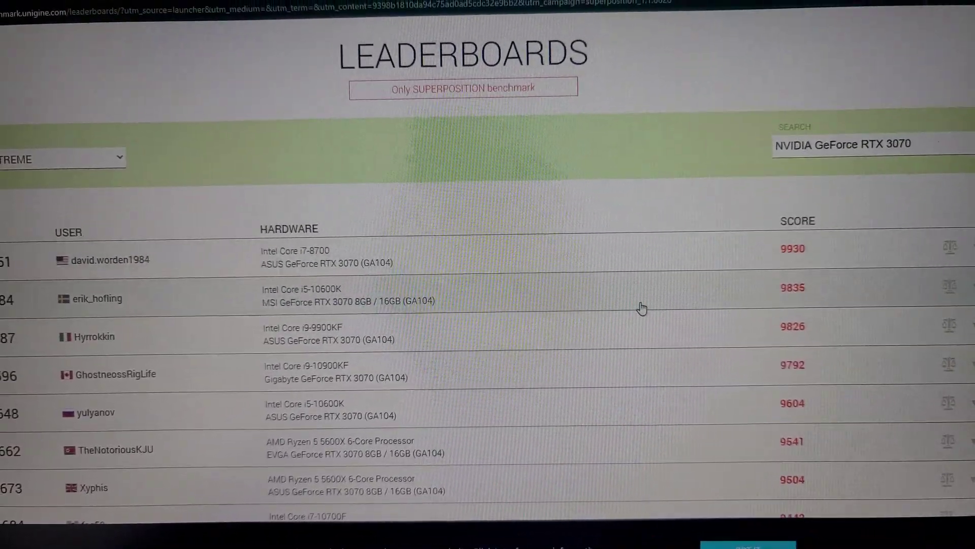
scroll(641, 307, "down", 2)
scroll(641, 308, "down", 2)
scroll(641, 307, "up", 5)
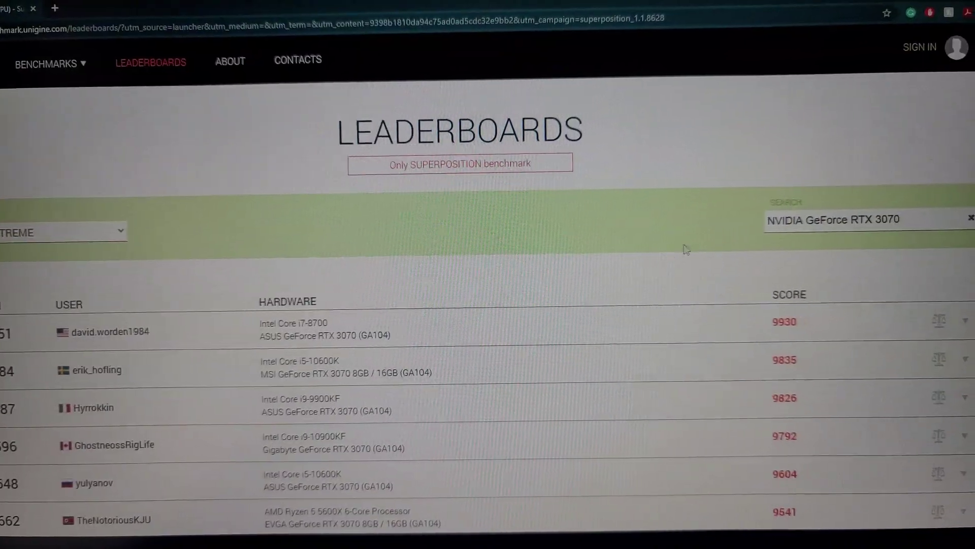